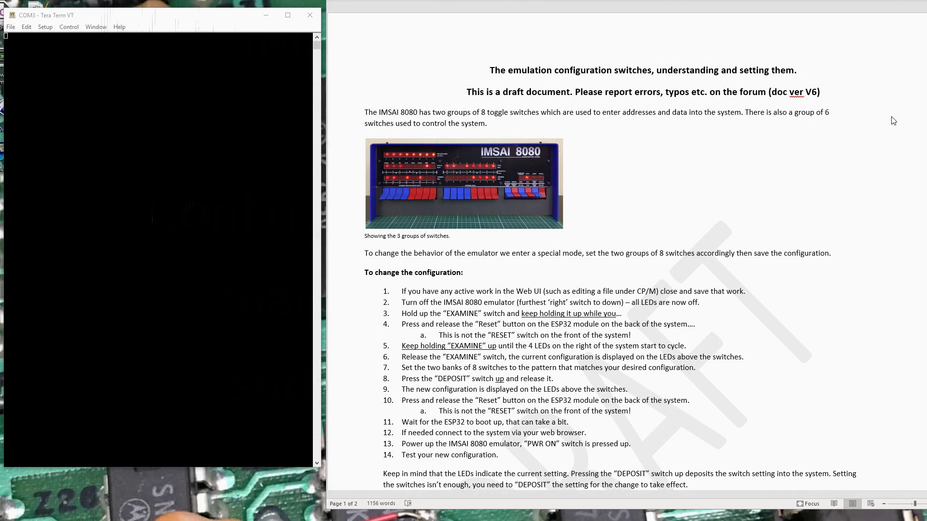
Scroll the Word guide slightly and make the Tera Term terminal the active window.
left_click(739, 138)
left_click(768, 243)
left_click(28, 17)
left_click(38, 21)
Scroll down to the switch table's first rows: switches 15–12 Reserved, 11 NVS_BANK_ROM, 10 NVS_BOOT_ROM.
scroll(513, 203, "down", 1)
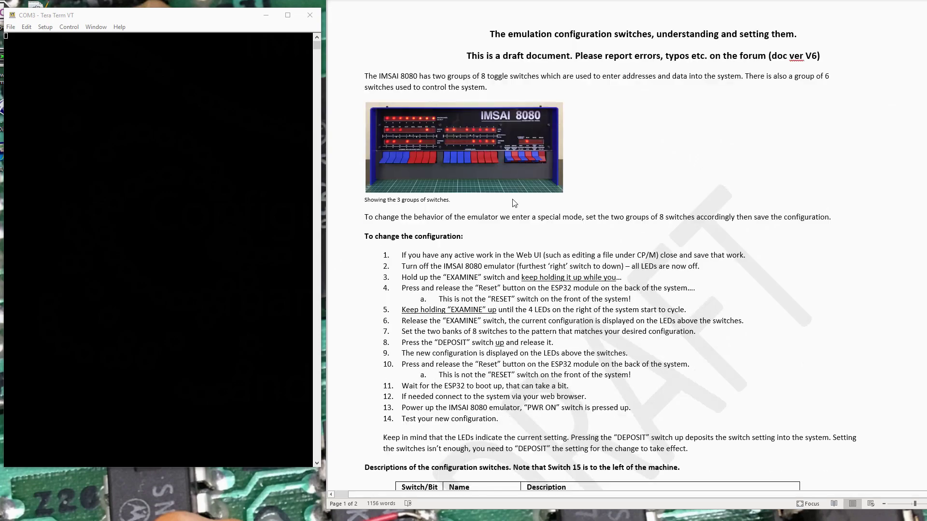
scroll(513, 203, "down", 1)
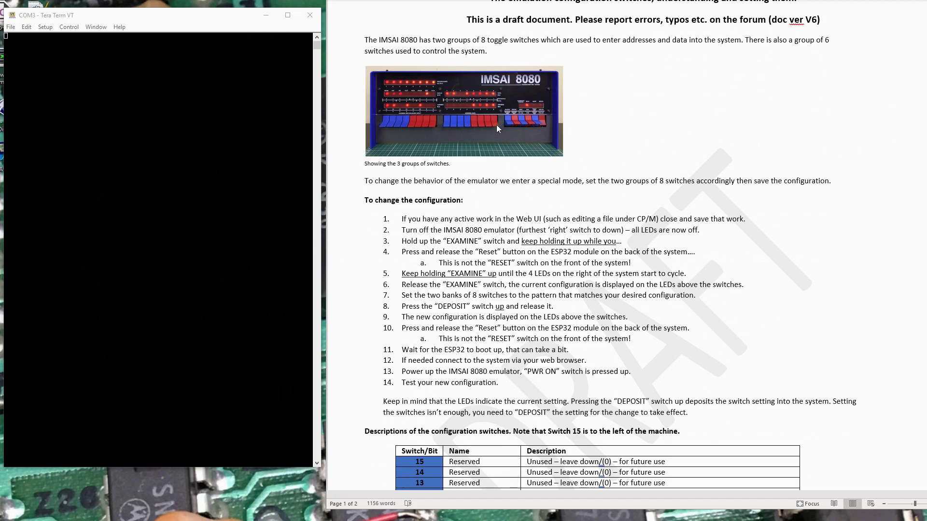
scroll(511, 263, "down", 1)
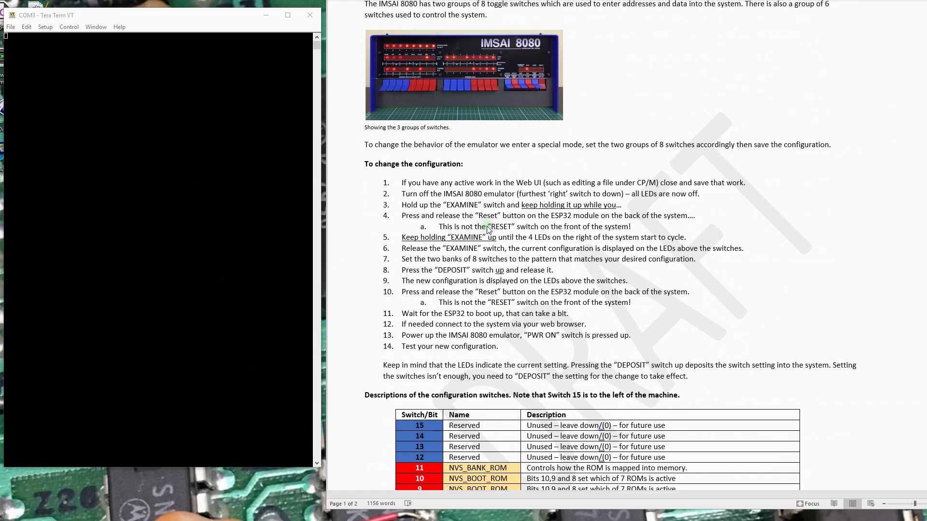
Scroll to show the whole Switch/Bit table, including the NVS_BOOT_ROM bits 10–8.
scroll(489, 230, "down", 3)
scroll(489, 217, "down", 1)
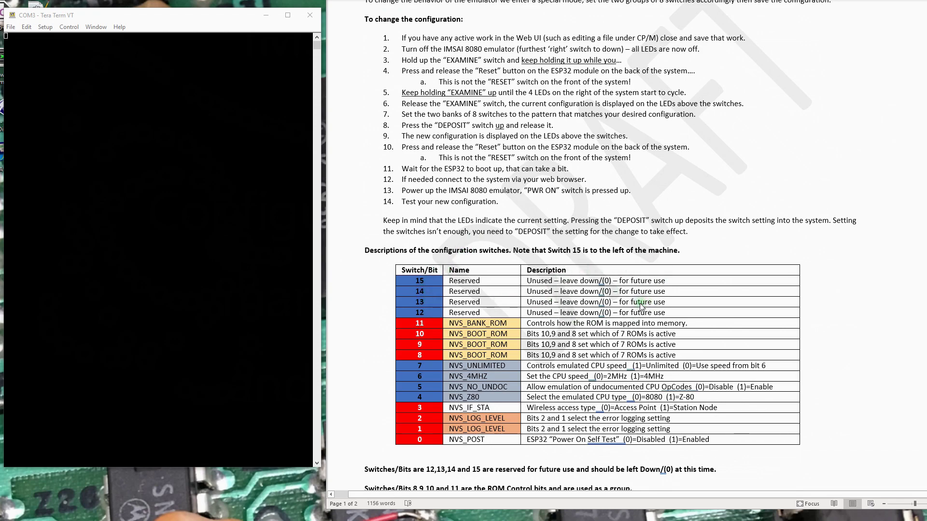
scroll(639, 306, "up", 1)
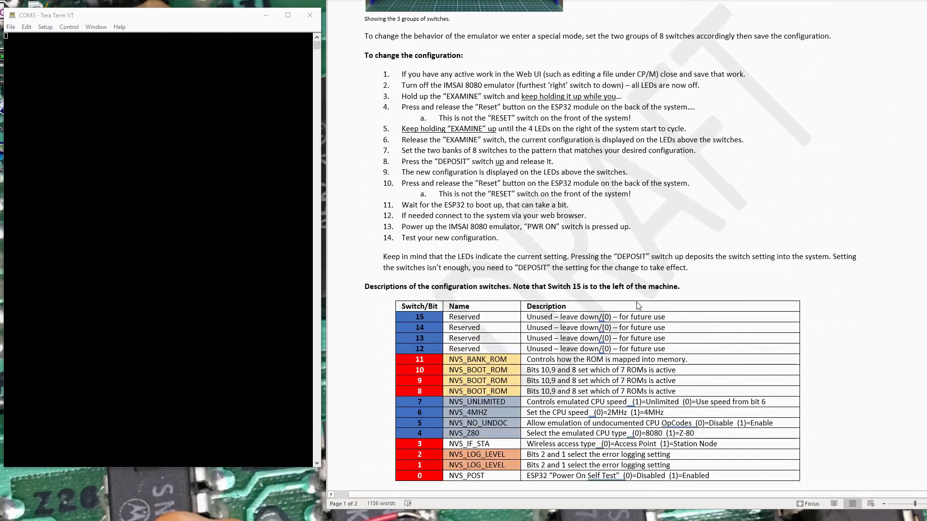
scroll(638, 306, "up", 2)
scroll(518, 302, "down", 2)
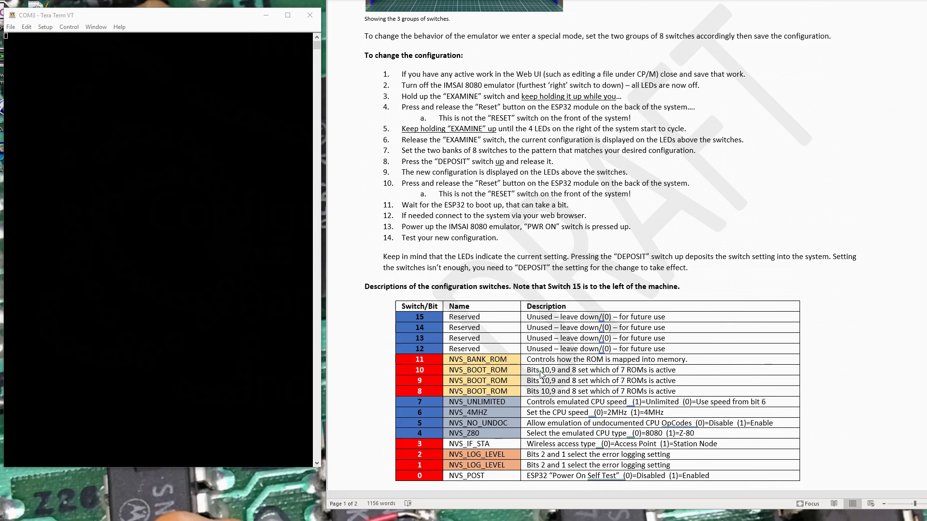
scroll(542, 374, "down", 2)
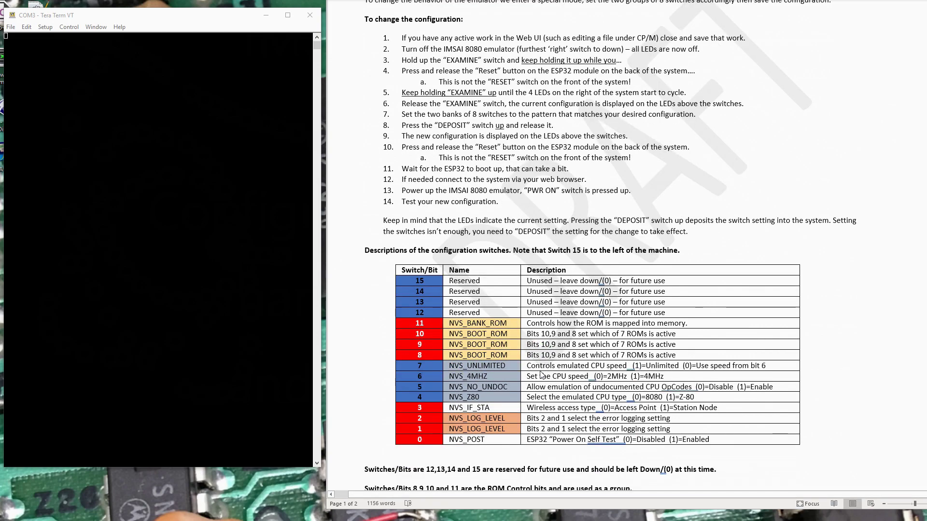
scroll(541, 374, "up", 4)
scroll(506, 312, "down", 3)
left_click(476, 398)
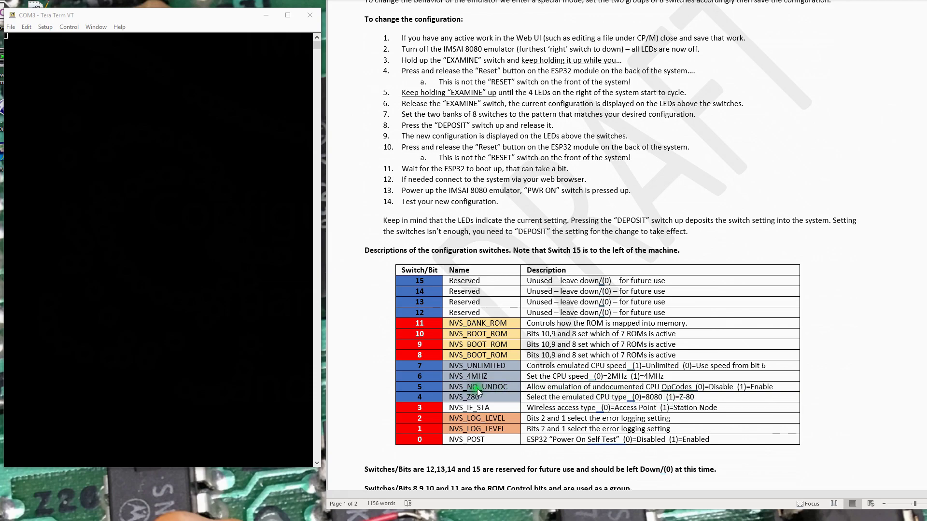
left_click(445, 387)
left_click(498, 395)
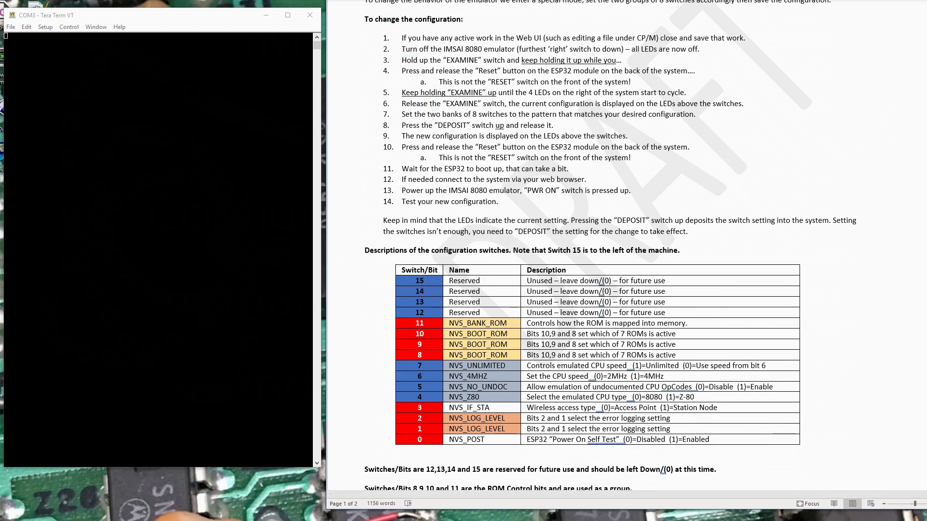
left_click(494, 439)
key("ctrl+e")
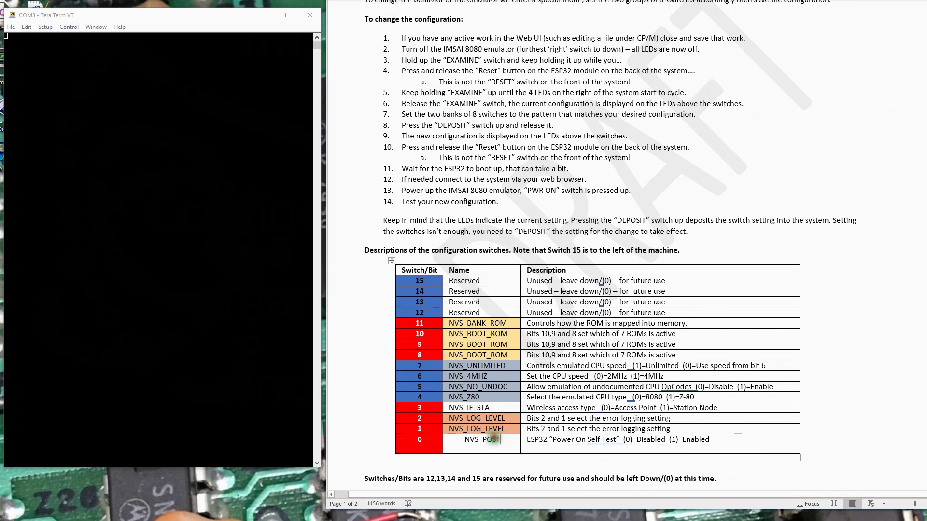
key("ctrl+z")
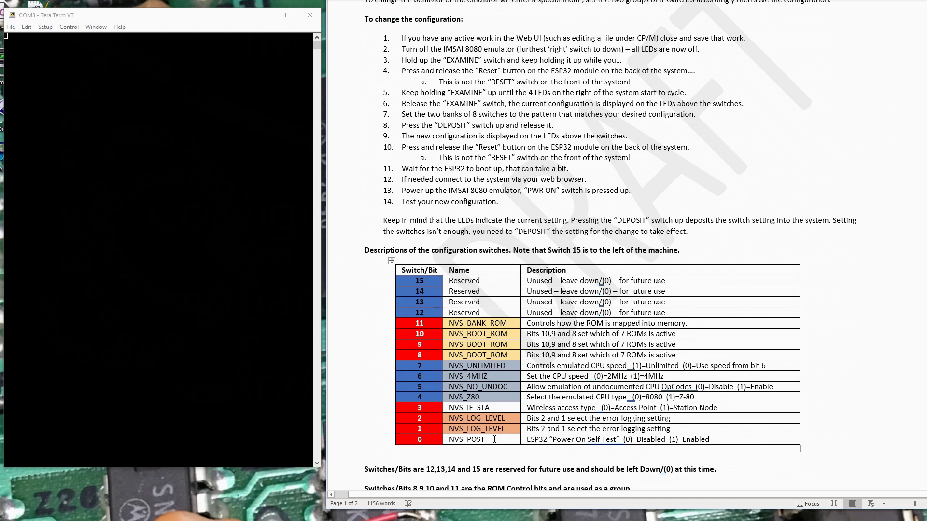
left_click(513, 427)
left_click(511, 440)
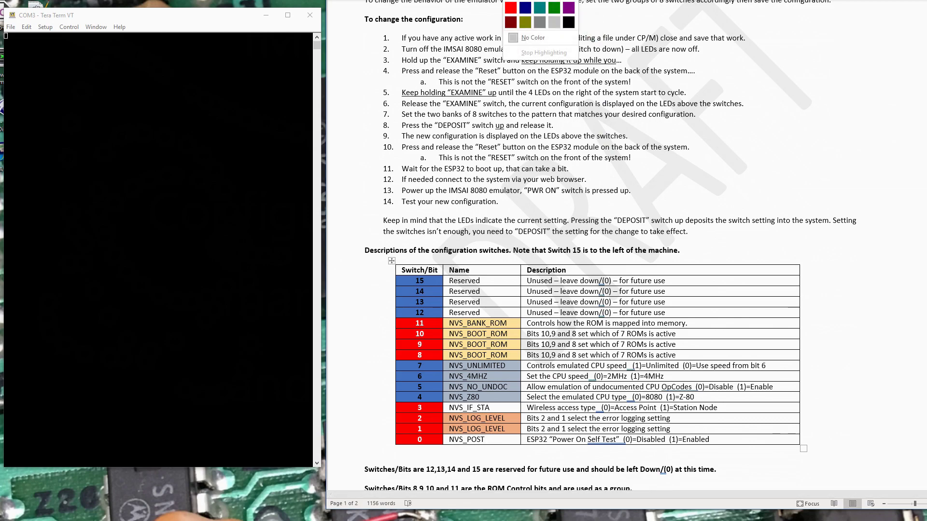
key("Escape")
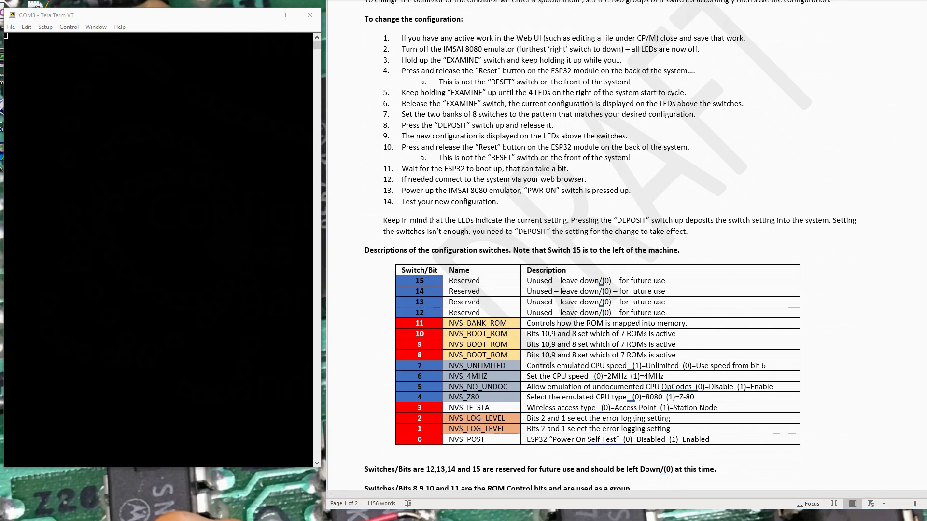
left_click_drag(511, 428, 447, 429)
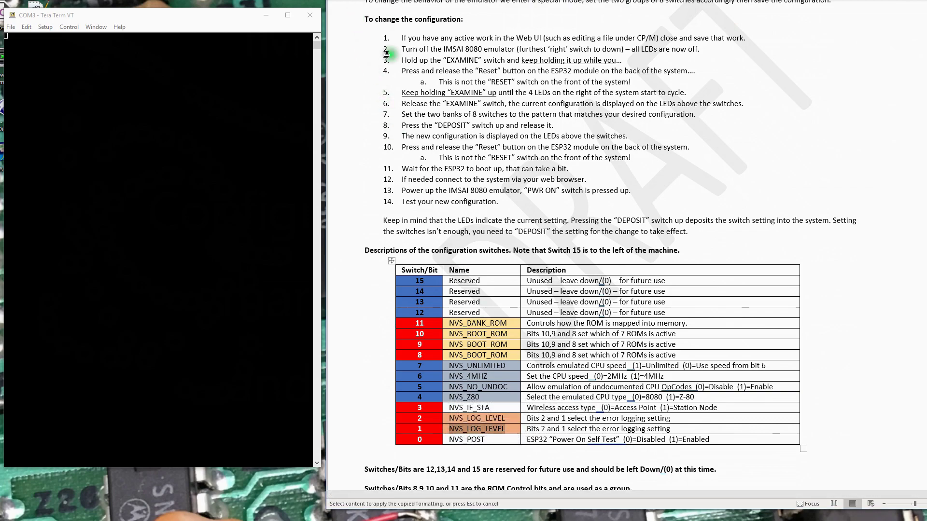
left_click_drag(511, 439, 447, 438)
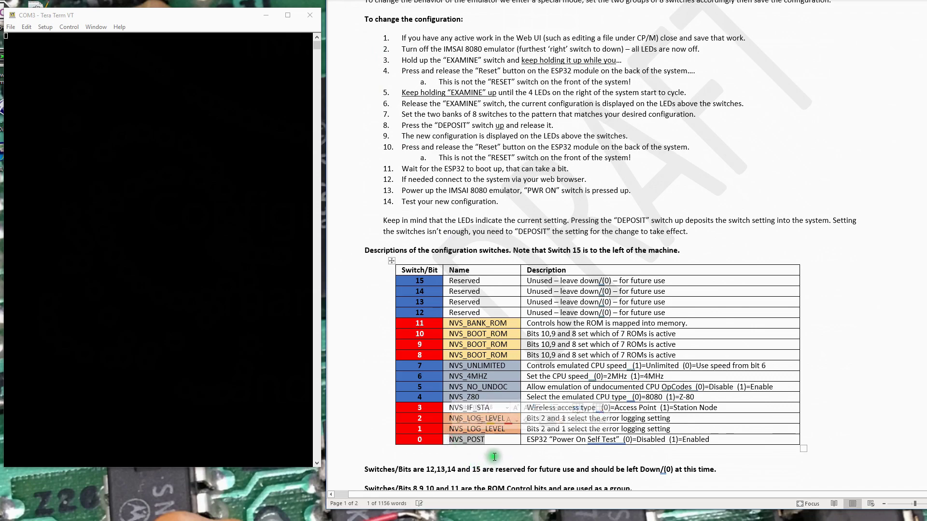
left_click(495, 443)
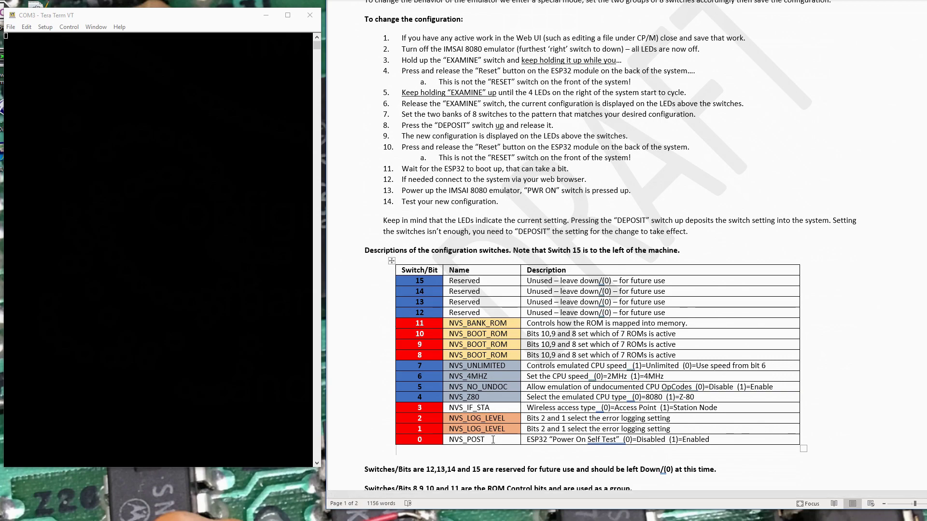
left_click(562, 433)
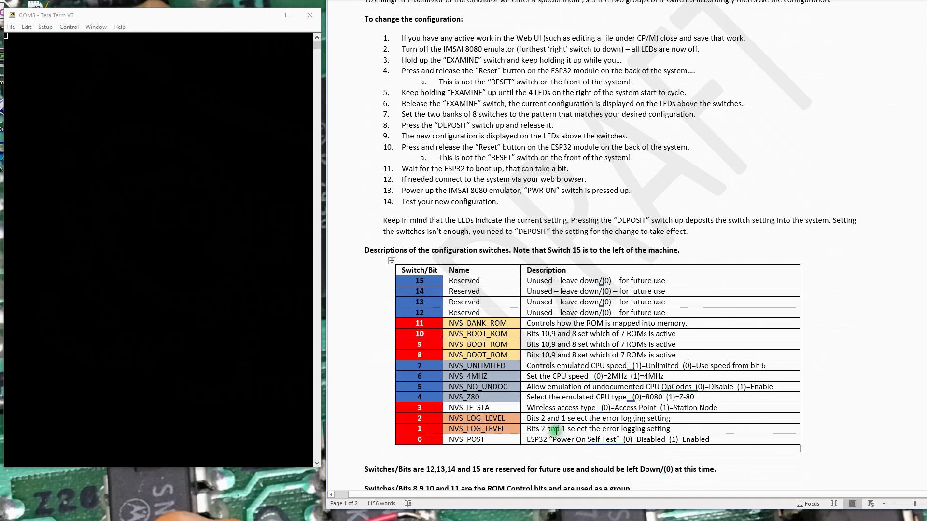
Focus Tera Term and highlight the loaded ROM file mpu-a-rom.hex and the loader's start address.
left_click(522, 445)
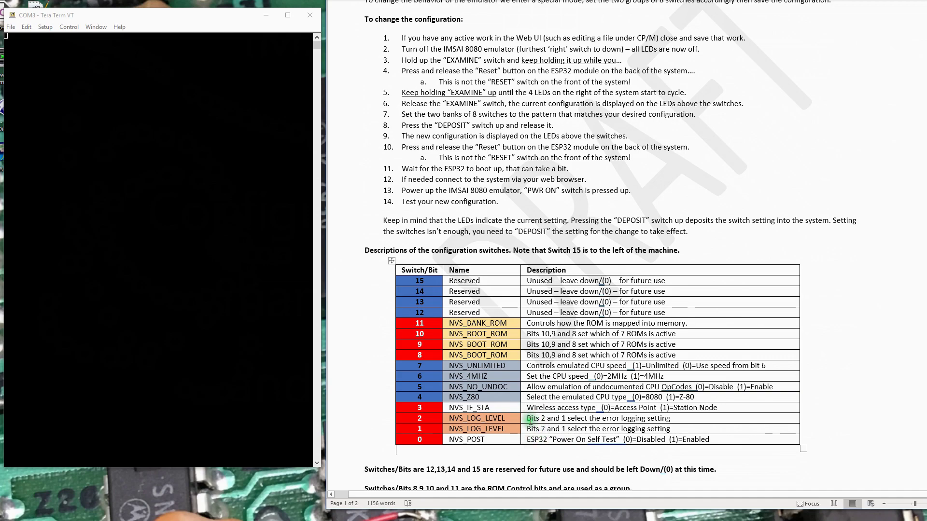
left_click(95, 134)
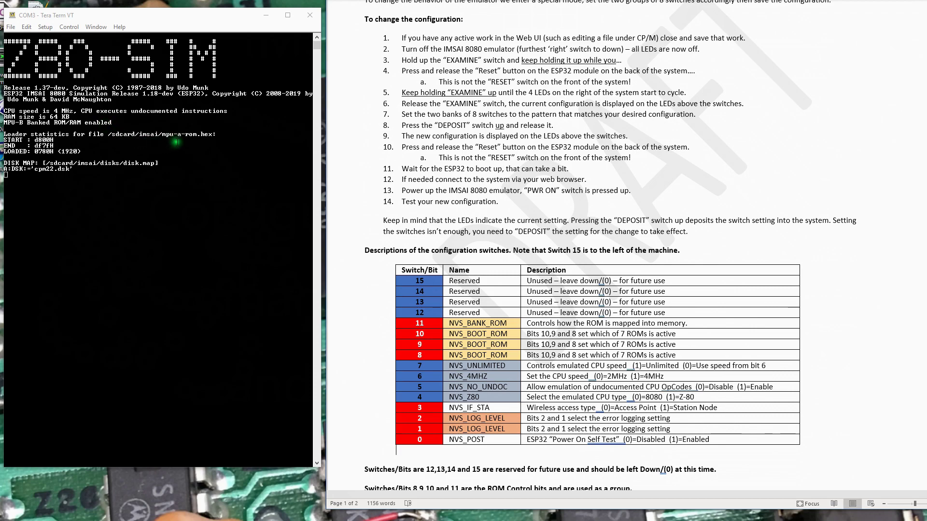
left_click_drag(162, 134, 222, 145)
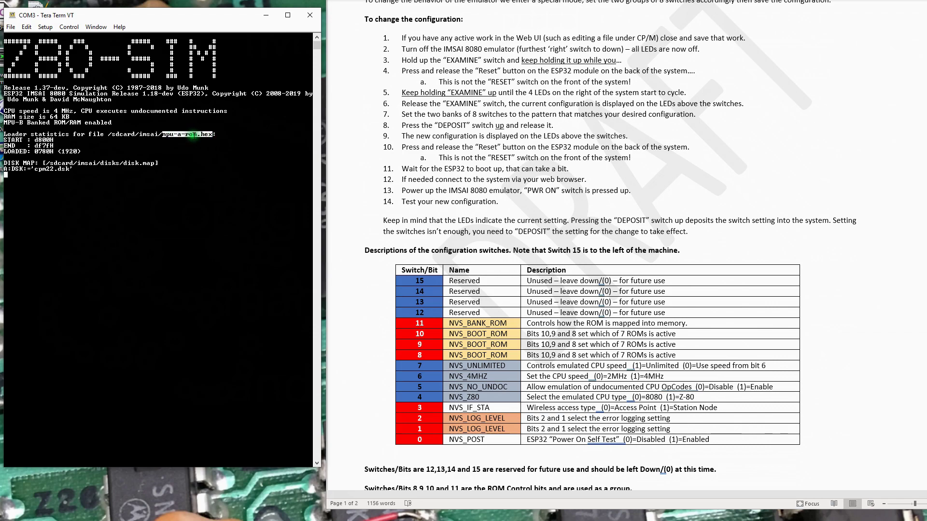
left_click_drag(35, 140, 51, 140)
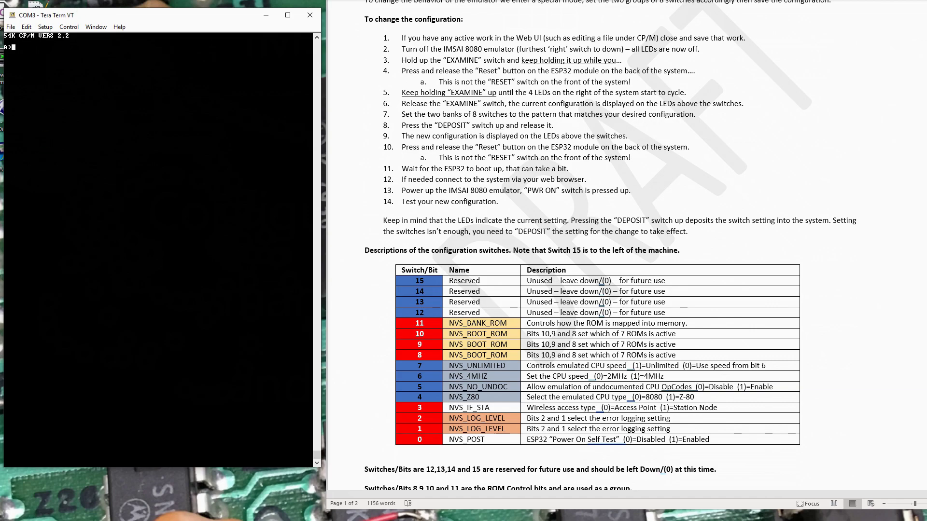
left_click(25, 28)
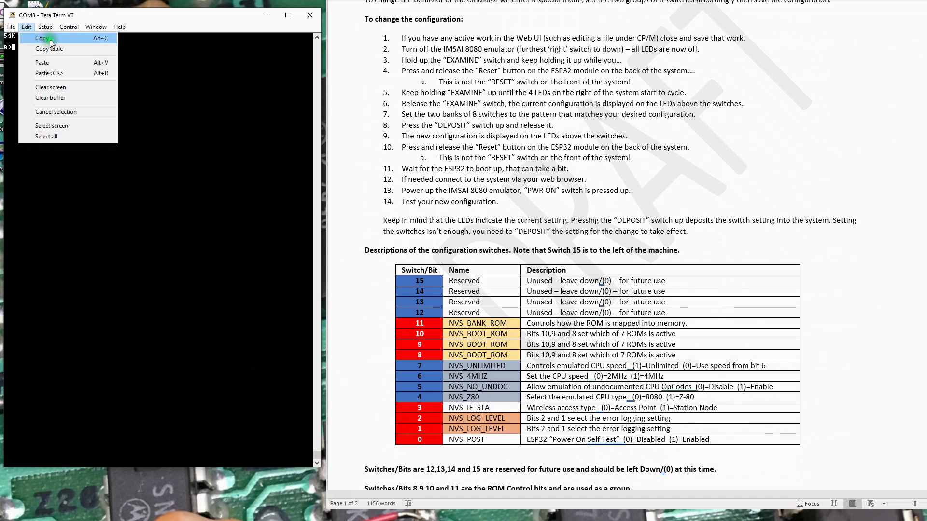
Clear the Tera Term screen with Edit > Clear screen.
left_click(57, 86)
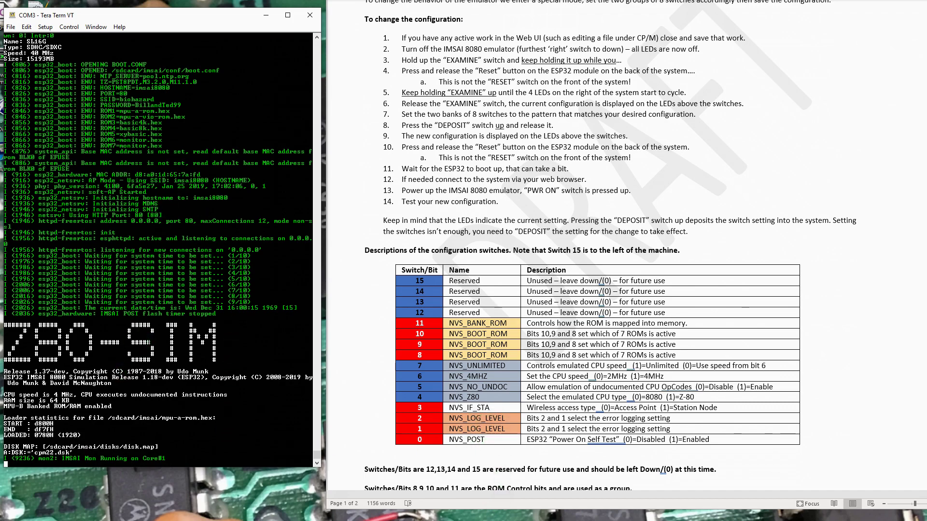
Scroll through the ROM and CPU example settings tables, then back up to the guide's title.
scroll(652, 340, "down", 1)
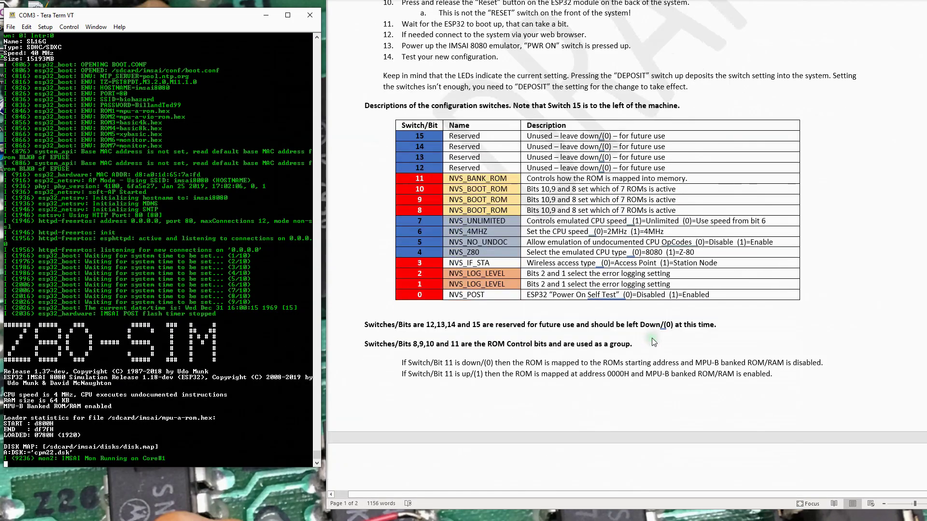
scroll(489, 370, "down", 5)
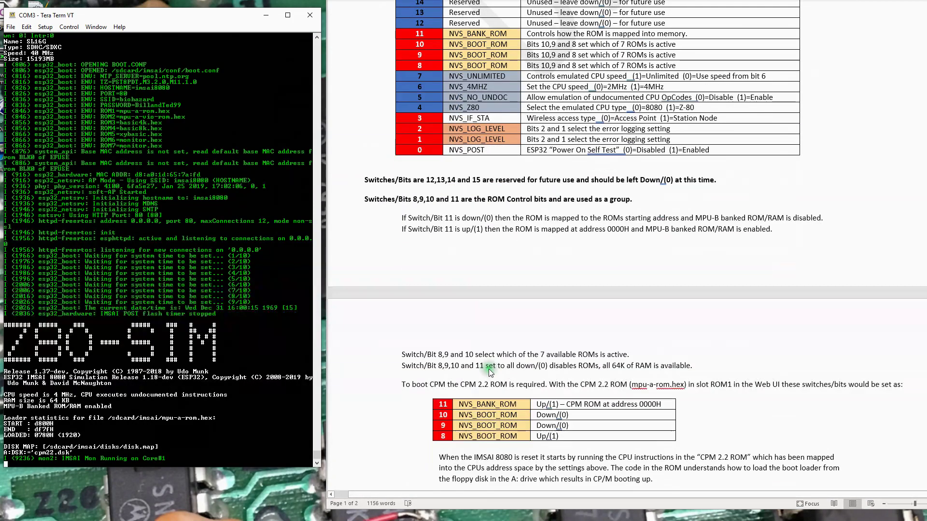
scroll(489, 369, "down", 10)
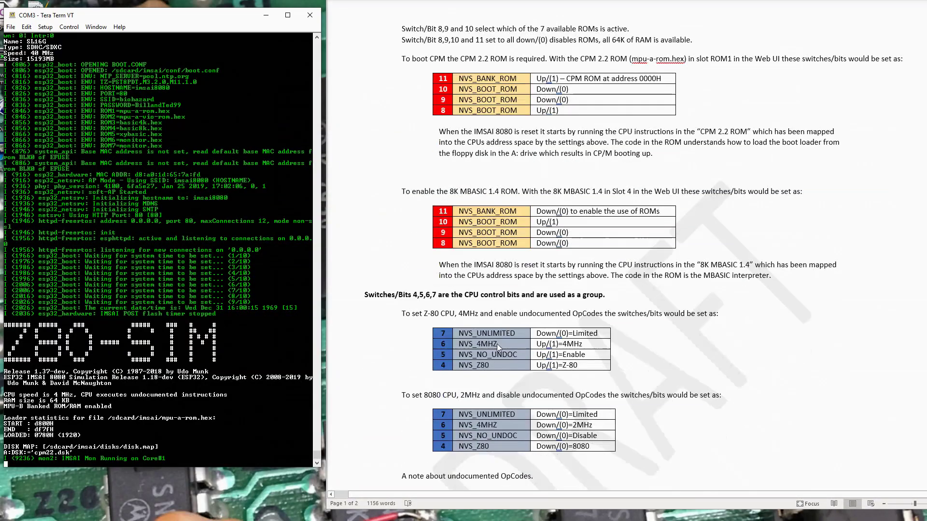
scroll(499, 347, "down", 5)
scroll(499, 349, "down", 5)
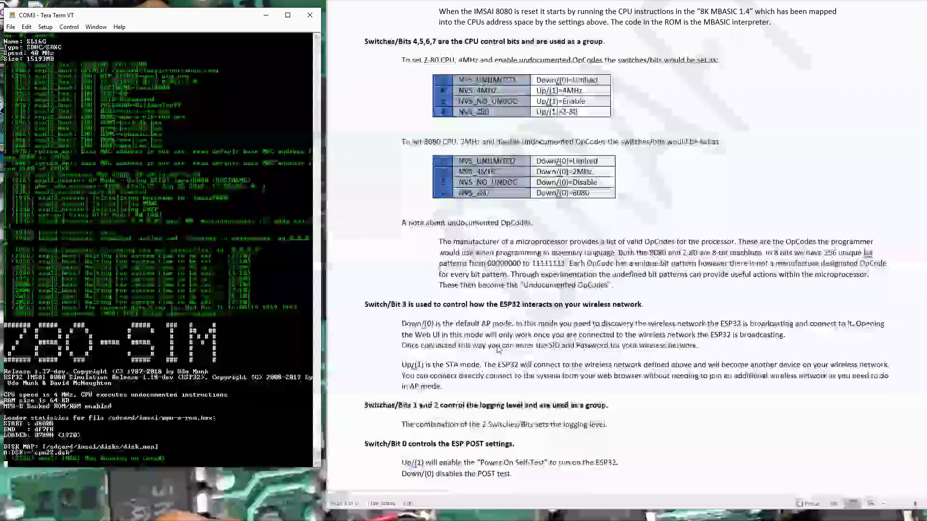
scroll(498, 346, "up", 20)
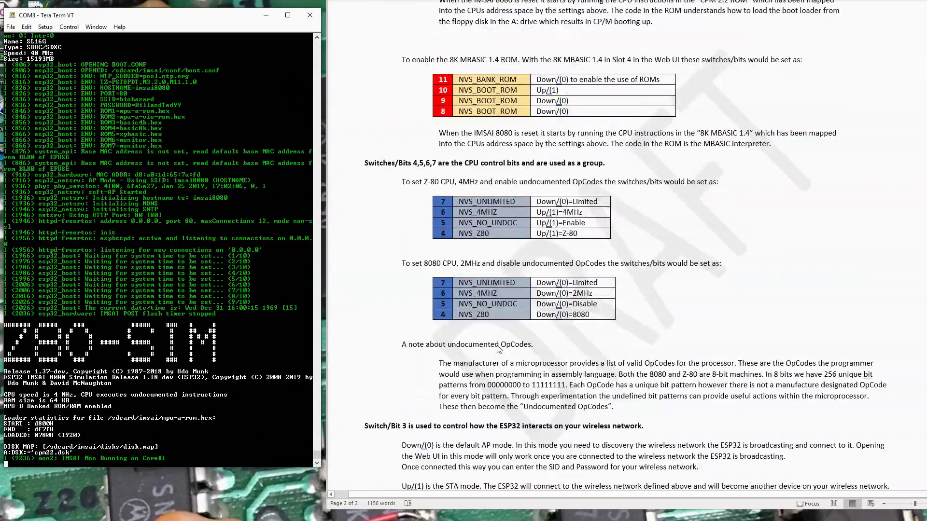
scroll(502, 346, "up", 1)
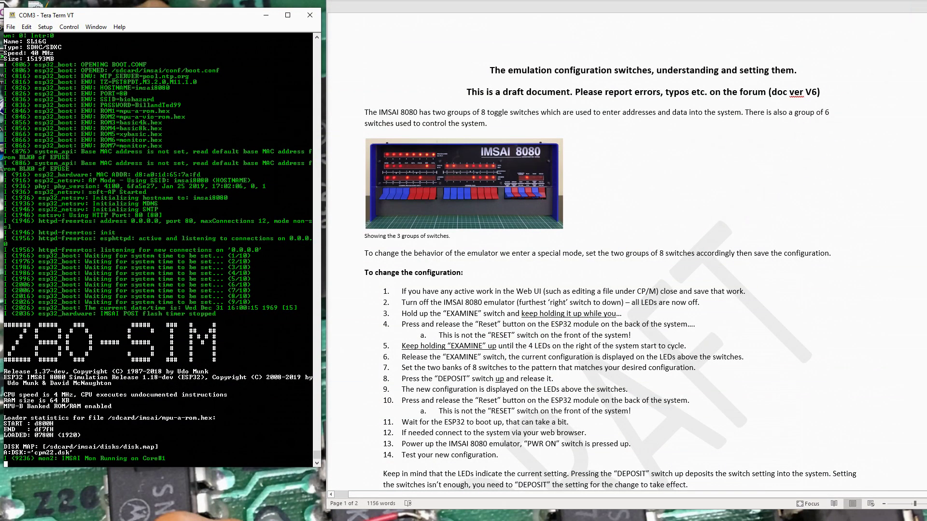
Minimize Word and open Boot Switch Settings - V4.xlsx from the Manuals folder window.
left_click(281, 486)
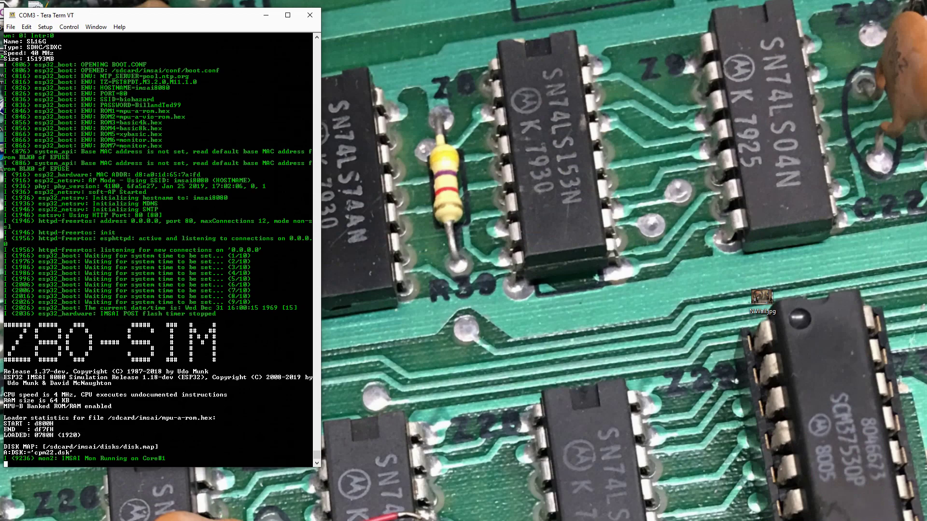
mouse_move(325, 520)
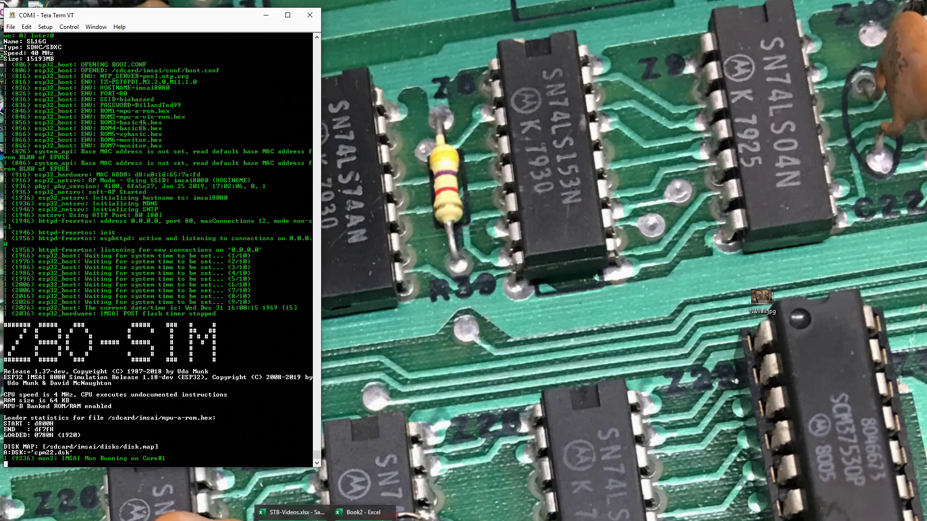
mouse_move(137, 520)
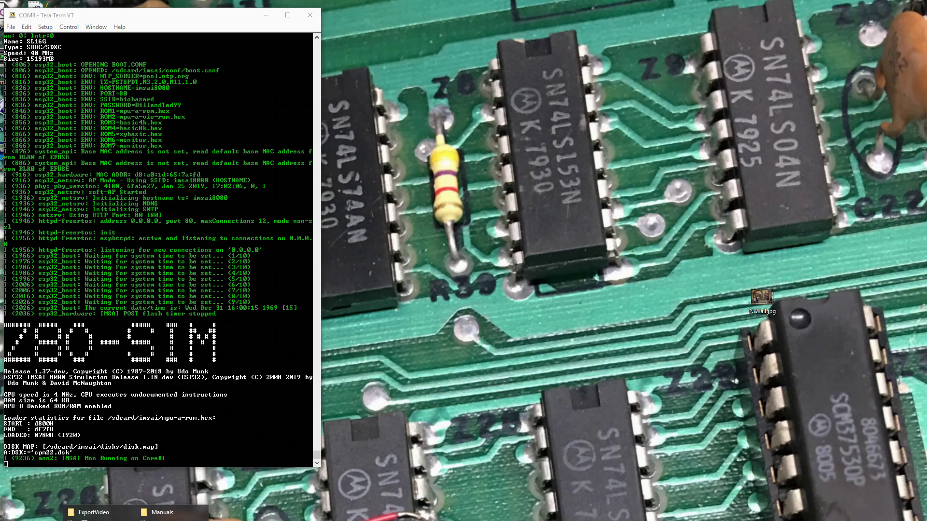
left_click(164, 512)
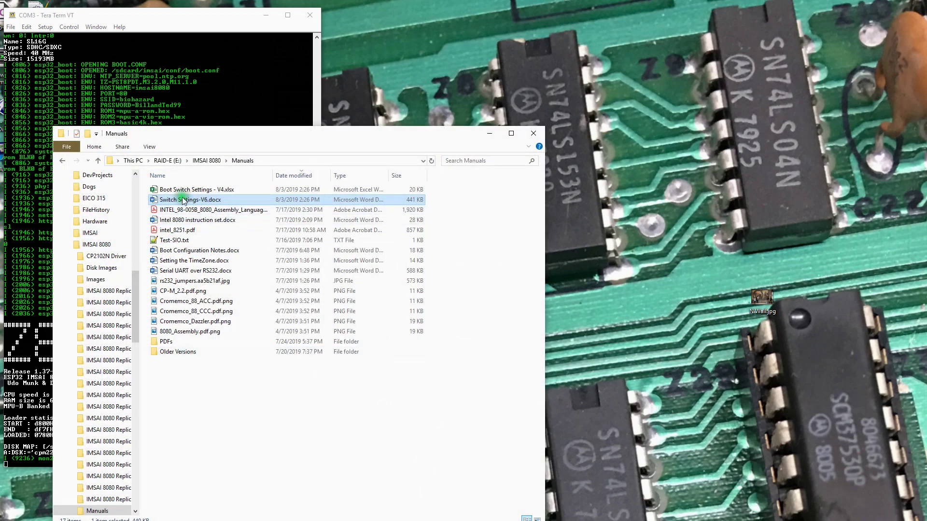
double_click(189, 192)
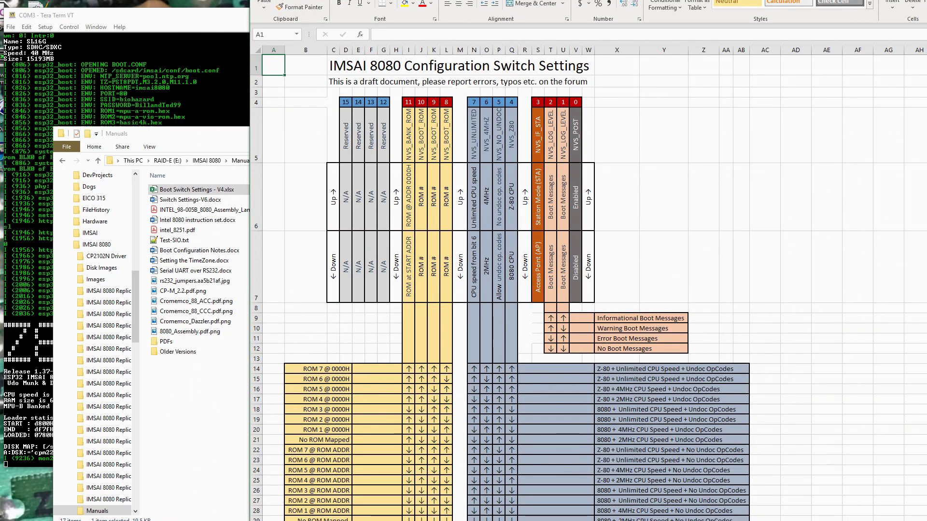
Bring the Manuals folder window forward and minimize it, leaving the Excel switch chart visible.
left_click(213, 137)
left_click(490, 134)
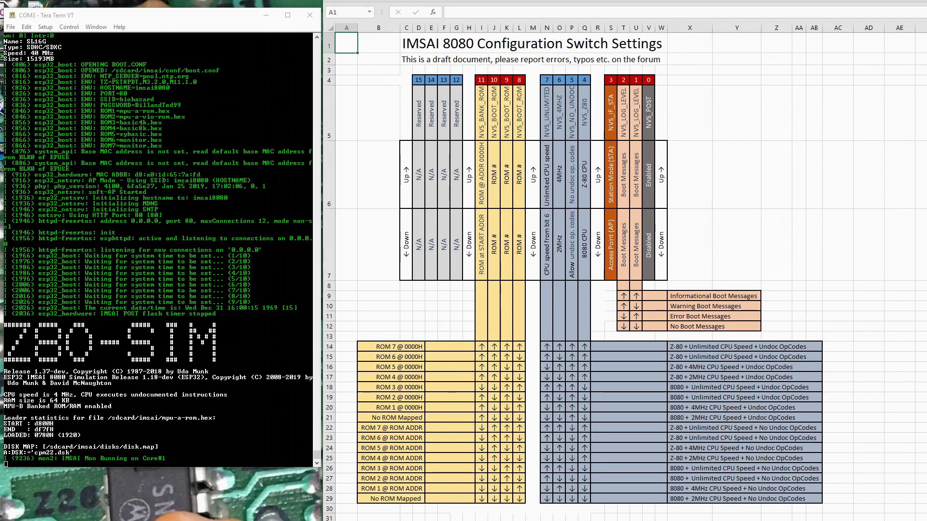
key("ctrl+Page_Down")
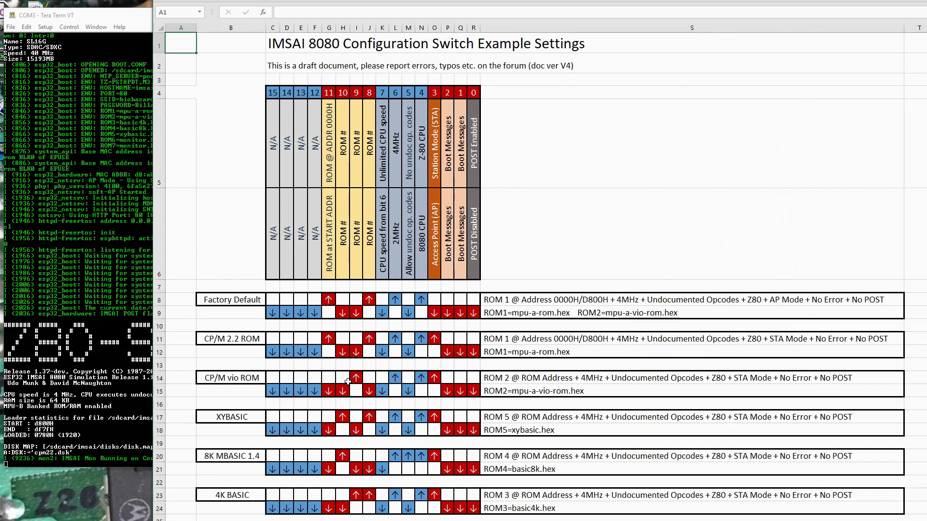
scroll(348, 382, "down", 1)
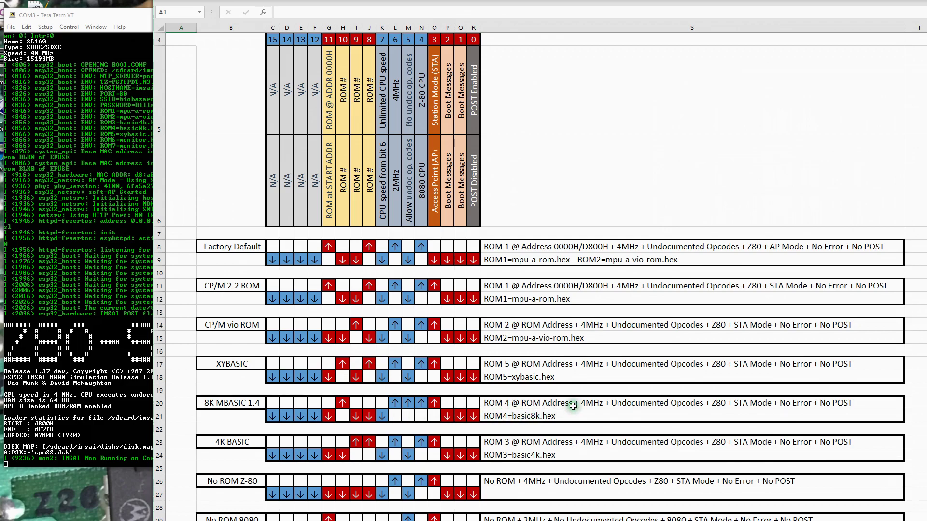
scroll(505, 412, "down", 2)
scroll(547, 354, "up", 2)
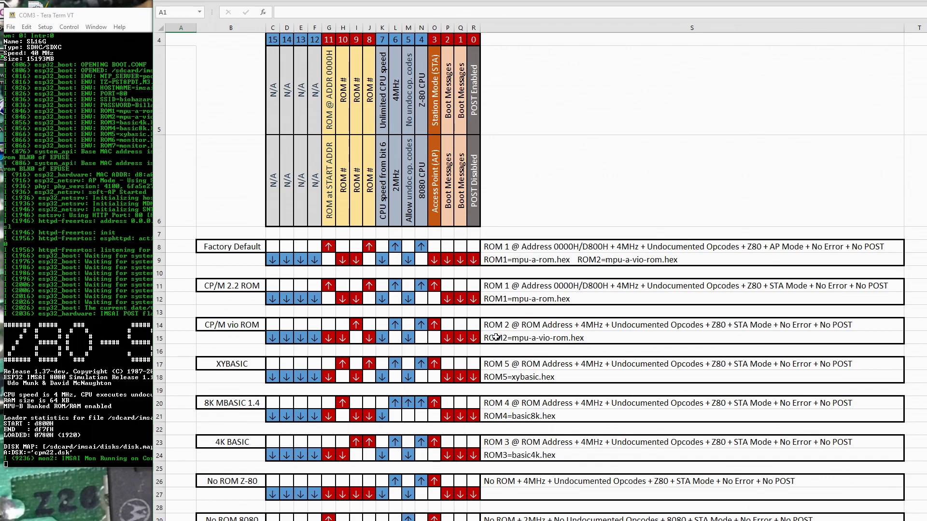
scroll(555, 295, "down", 3)
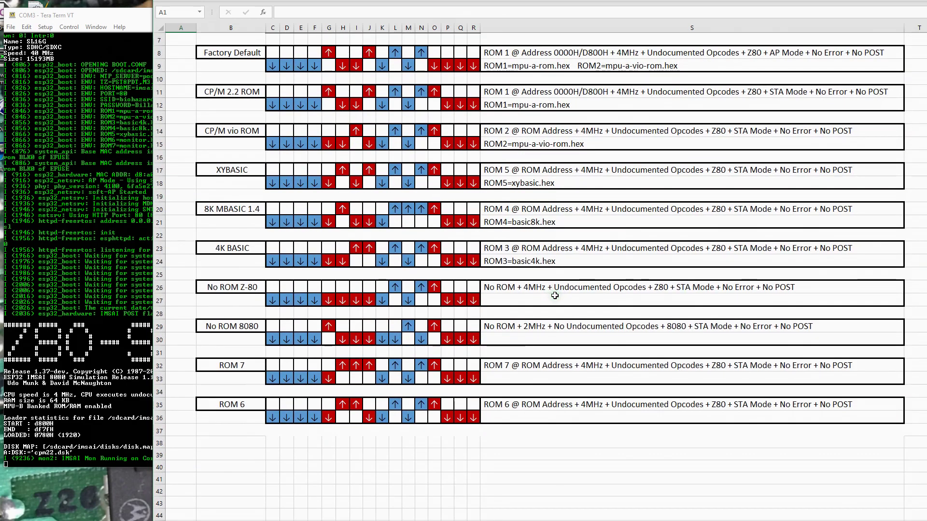
Switch Excel to the Configuration Switch Settings sheet, then bring the Word guide to the front.
scroll(554, 295, "up", 2)
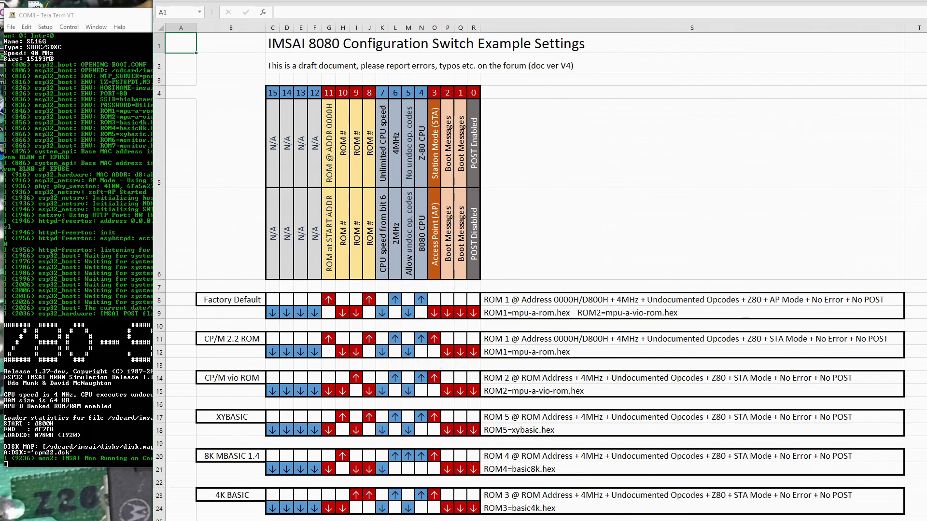
key("ctrl+Page_Up")
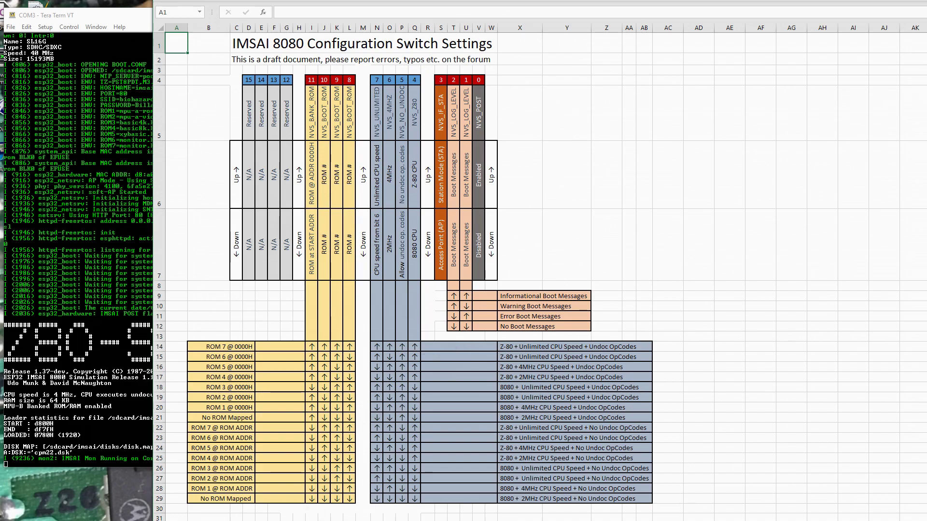
key("alt+Tab")
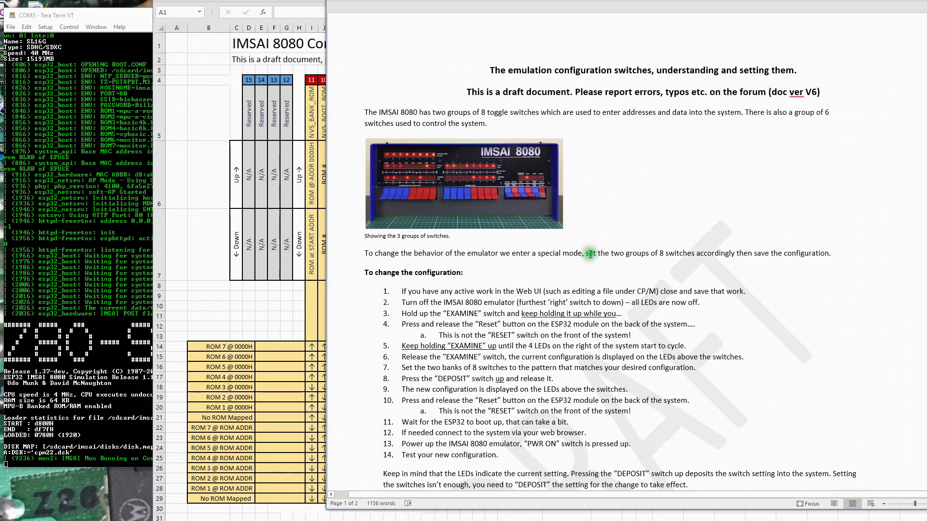
scroll(590, 254, "down", 1)
scroll(590, 254, "up", 1)
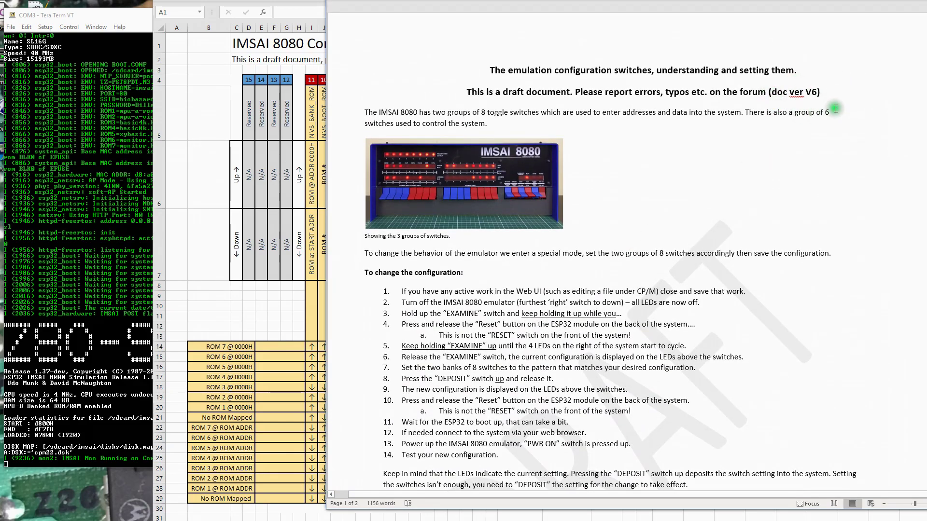
scroll(603, 280, "down", 8)
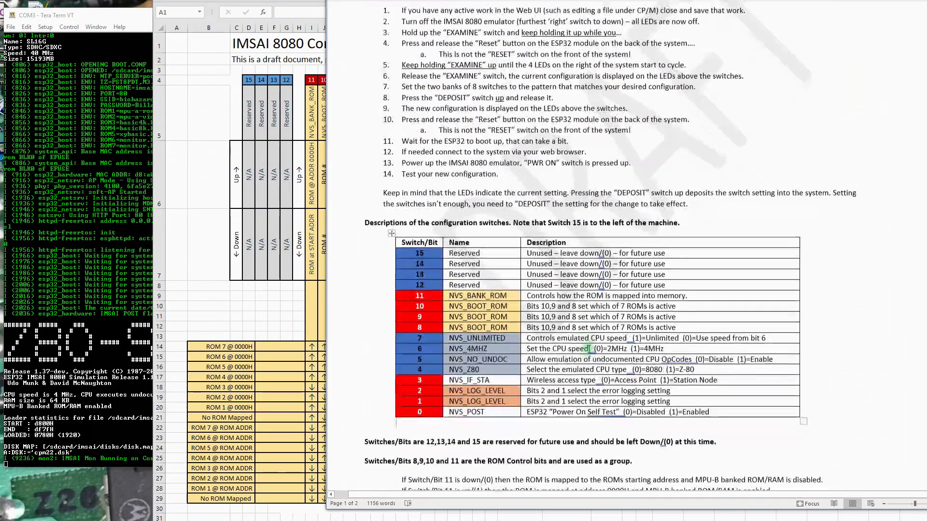
scroll(589, 350, "down", 14)
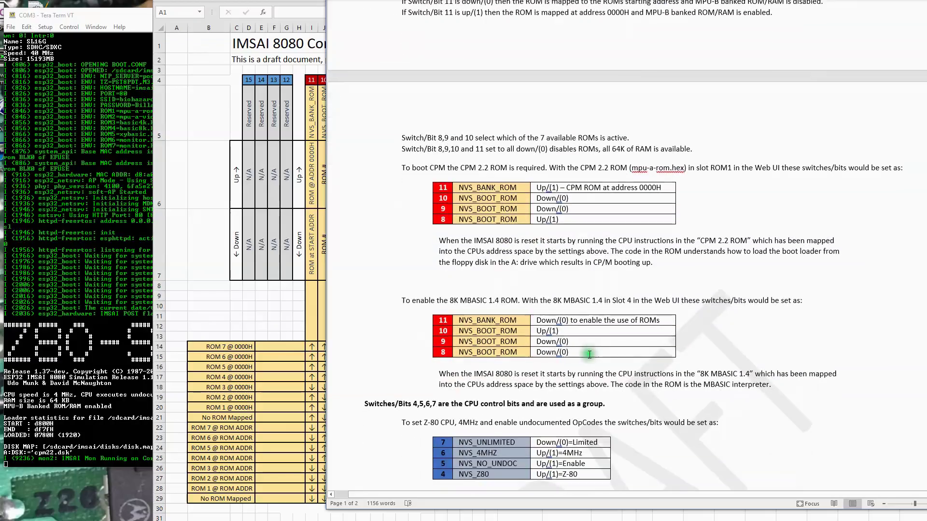
scroll(589, 354, "down", 12)
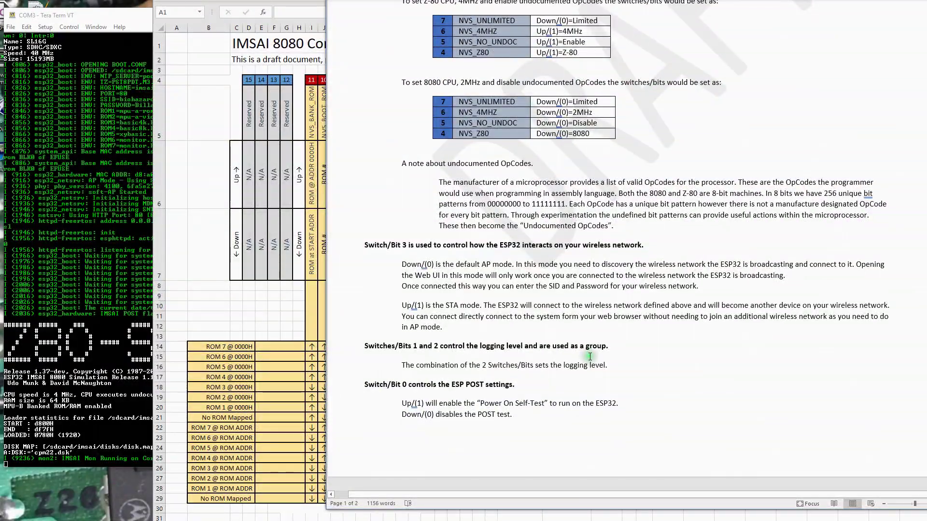
scroll(590, 356, "up", 20)
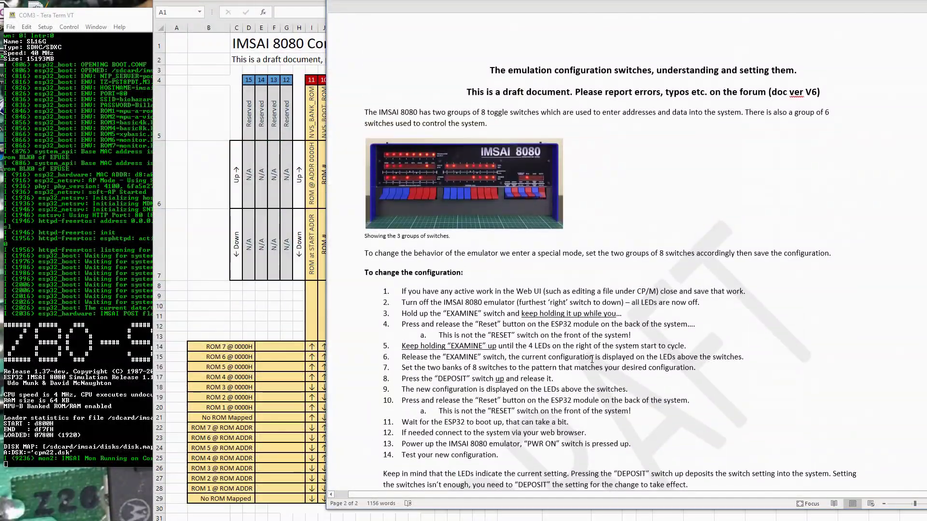
left_click(621, 273)
scroll(617, 267, "down", 2)
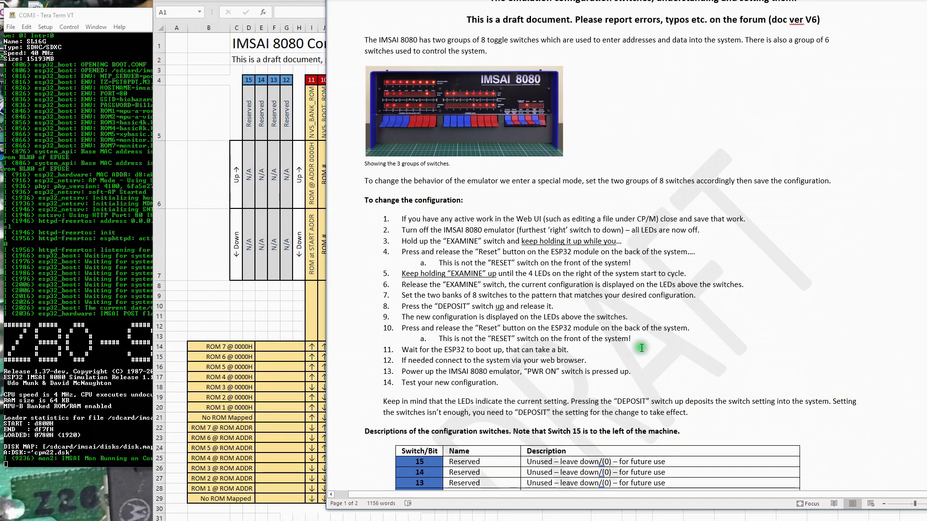
left_click(556, 272)
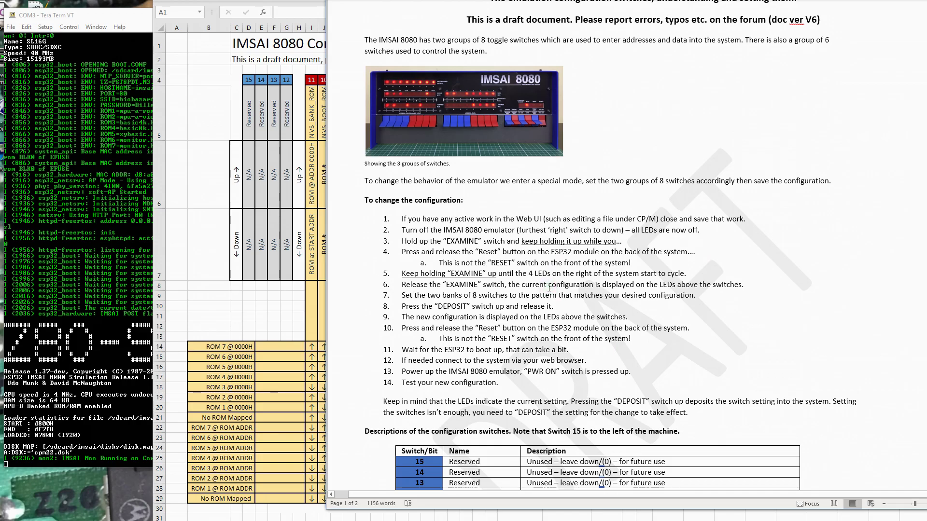
scroll(548, 289, "down", 15)
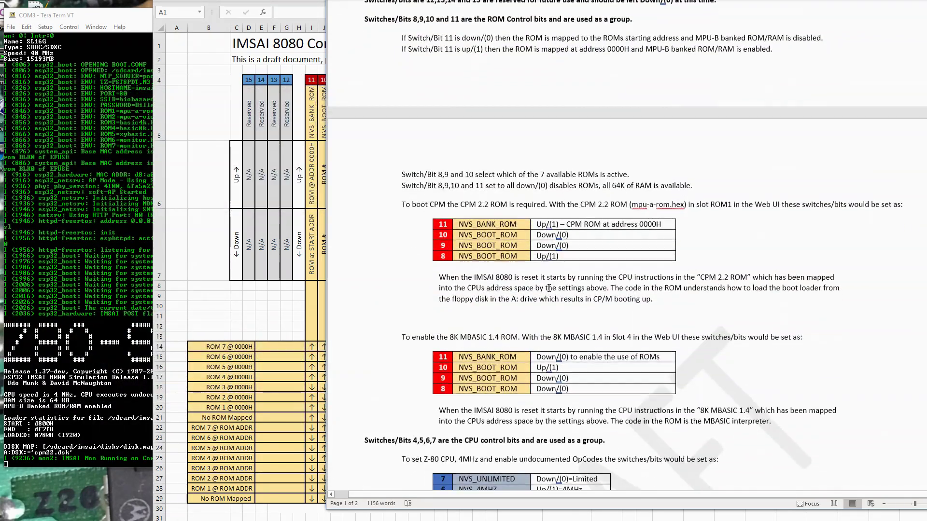
scroll(548, 288, "down", 3)
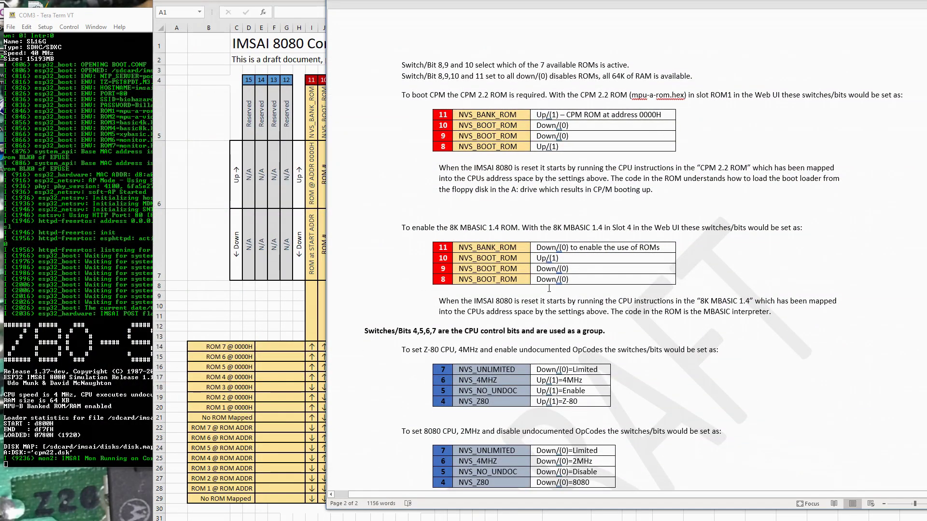